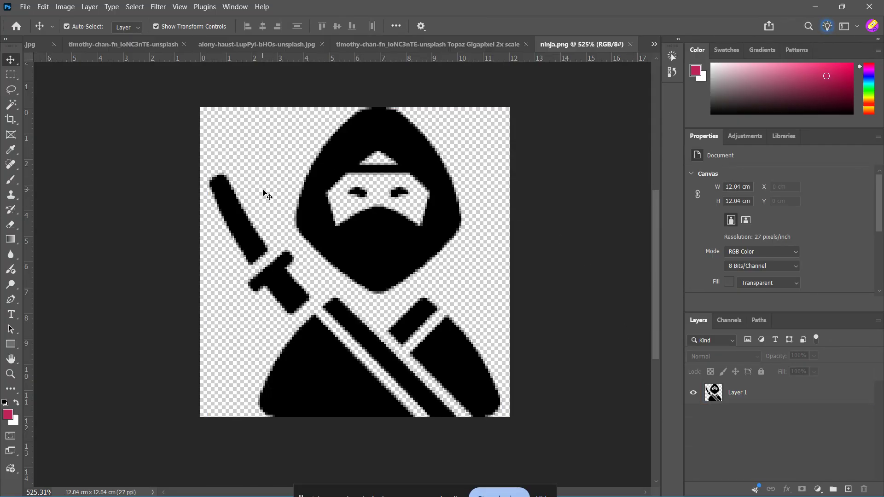
Select the ninja's black hood, sword, handle, body, diagonal strap, arm band and shoulder on Layer 1 with the Magic Wand tool.
click(292, 367)
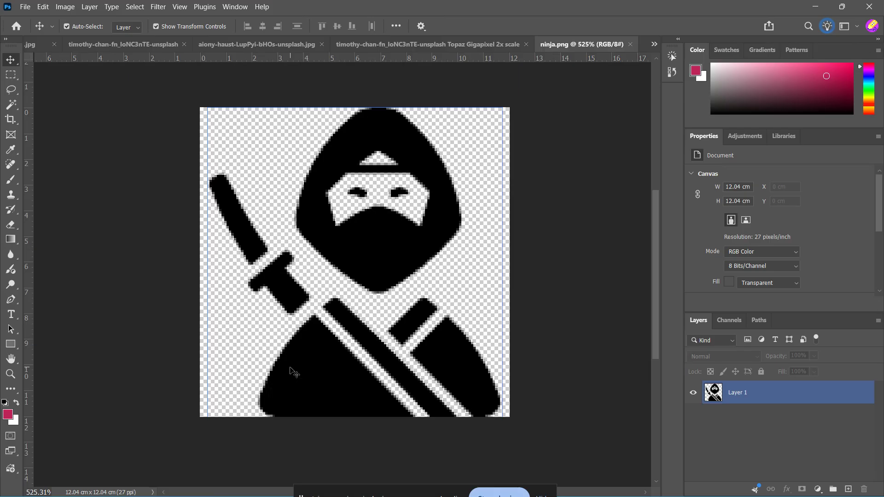
click(773, 394)
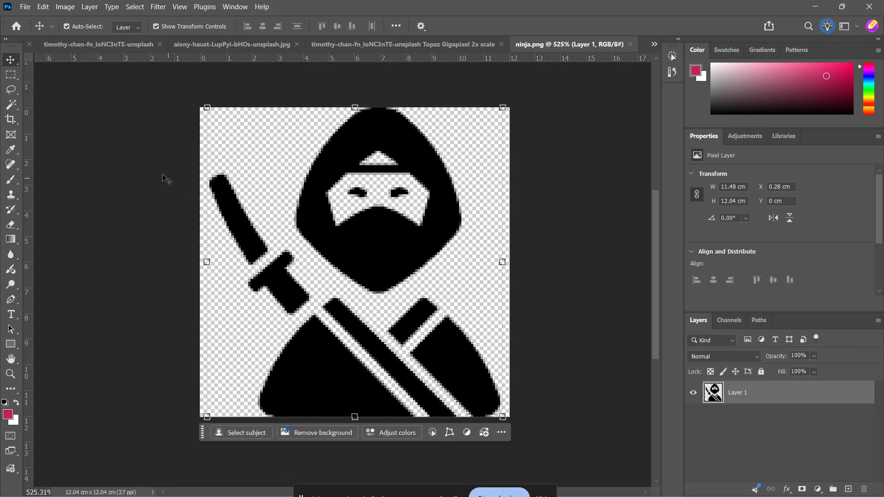
click(11, 105)
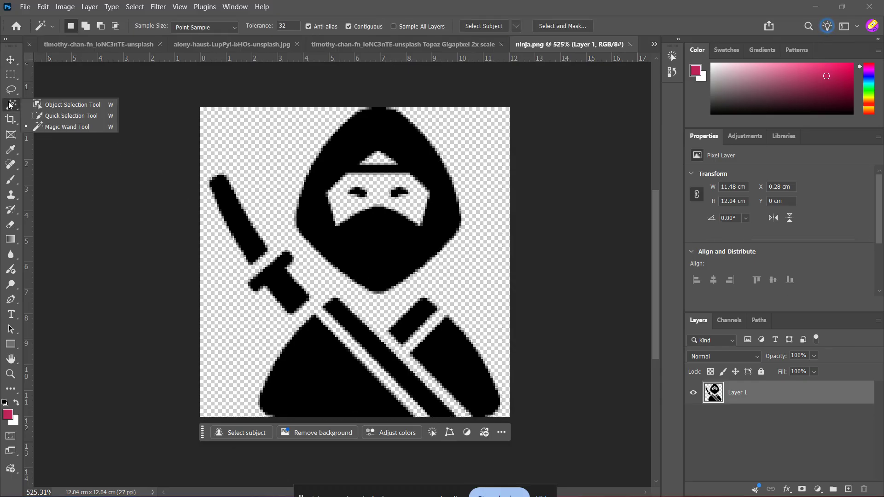
click(43, 128)
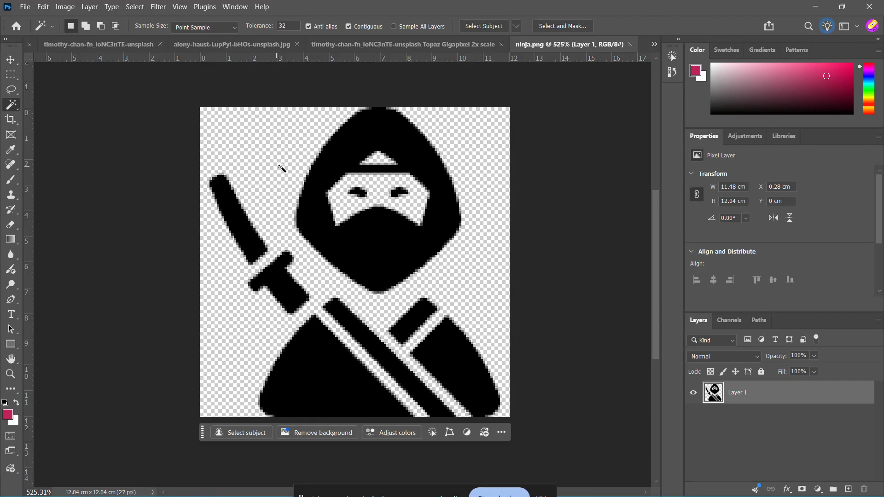
click(377, 143)
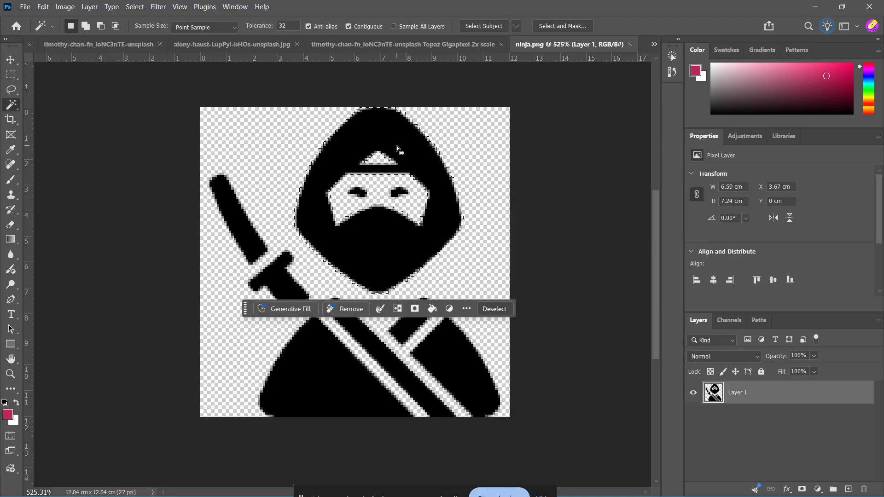
shift+click(239, 221)
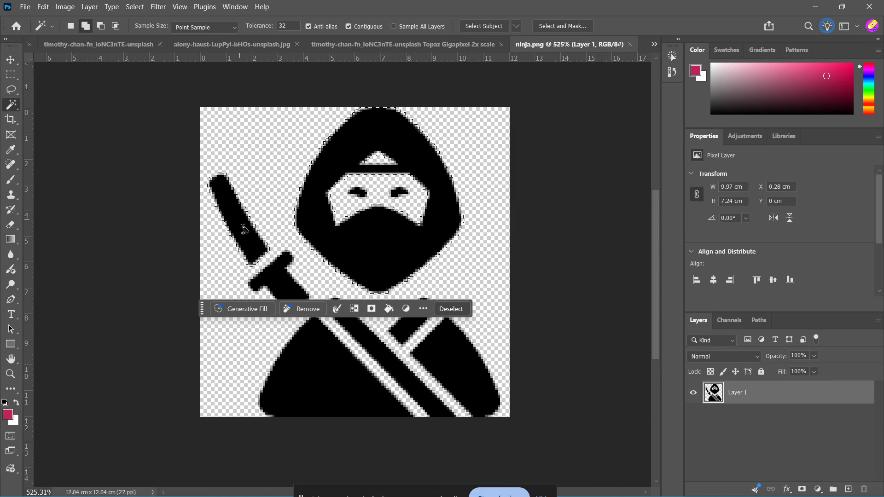
shift+click(298, 305)
shift+click(331, 368)
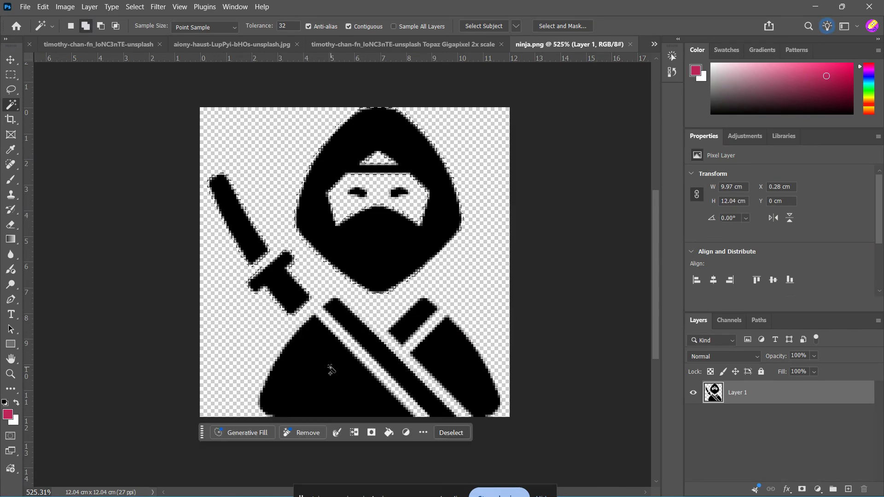
shift+click(367, 337)
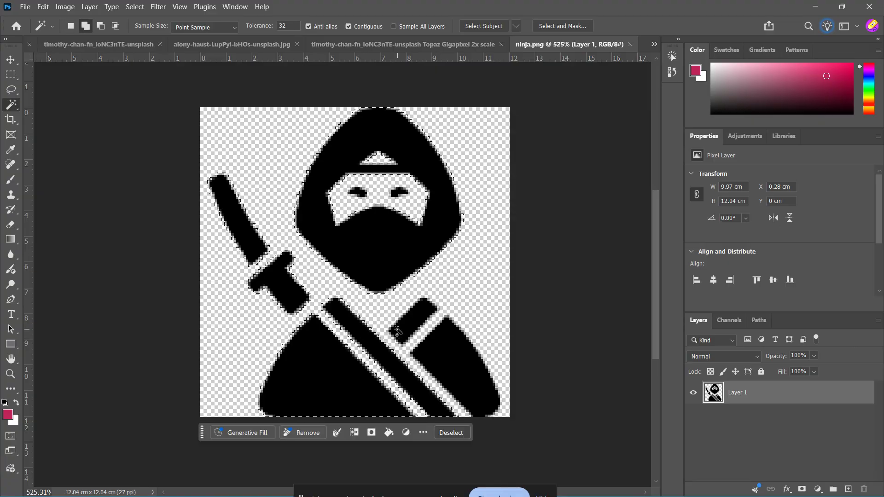
shift+click(412, 326)
shift+click(447, 349)
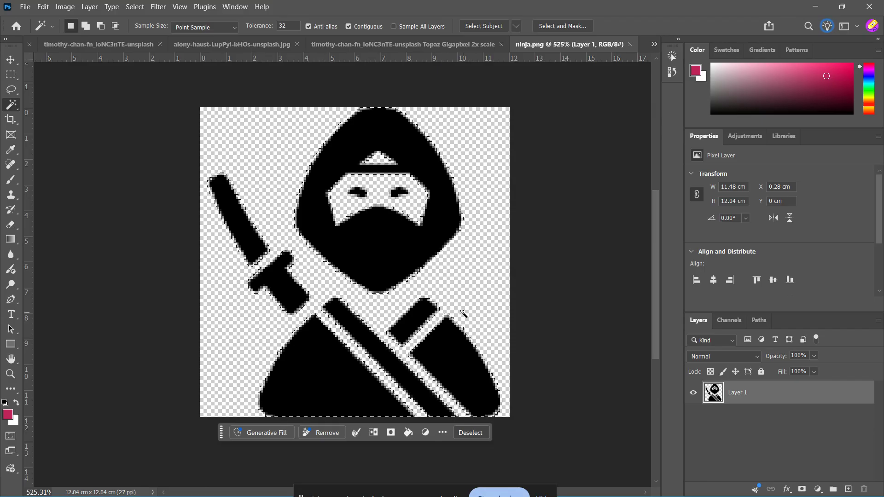
Add both of the ninja's eyes to the current selection with the Magic Wand tool.
shift+click(360, 193)
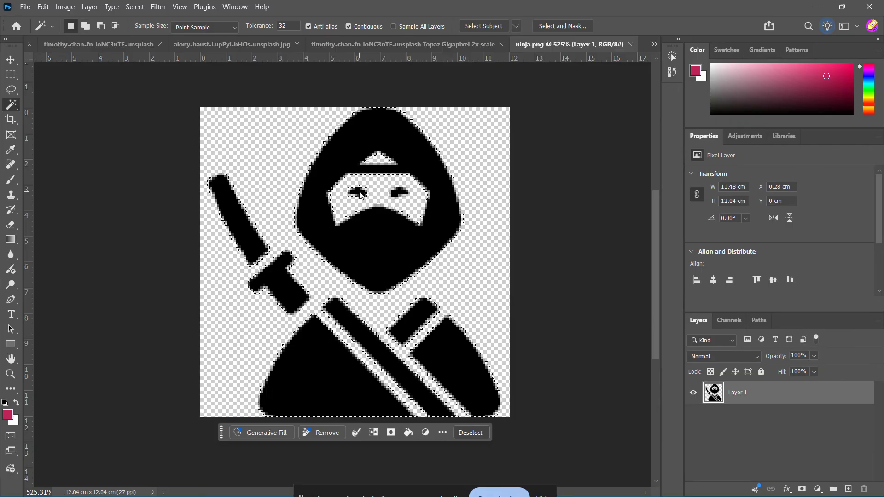
shift+click(399, 194)
key(ctrl+z)
shift+click(405, 190)
Convert the ninja selection into a work path with a tolerance of 1.0 pixels.
right_click(361, 244)
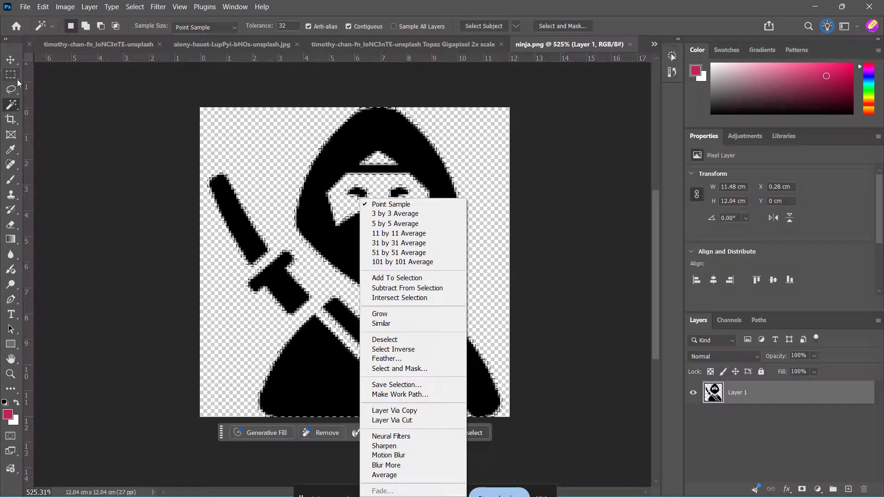
key(Escape)
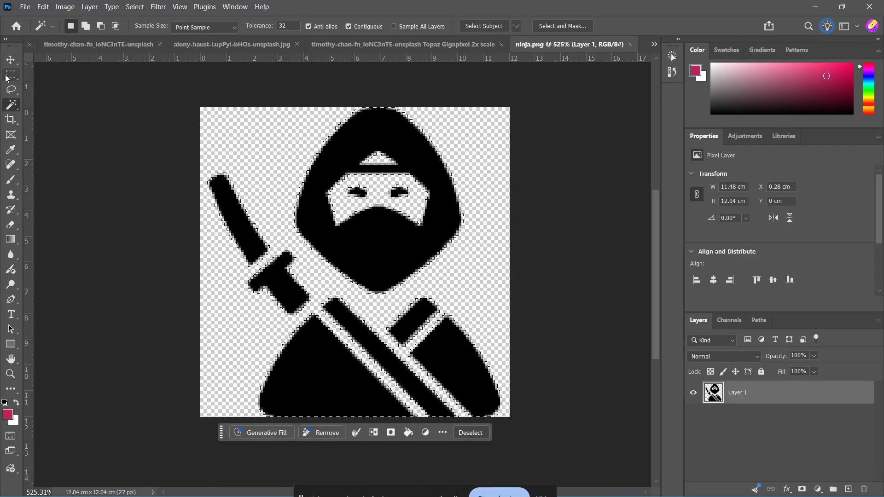
click(10, 75)
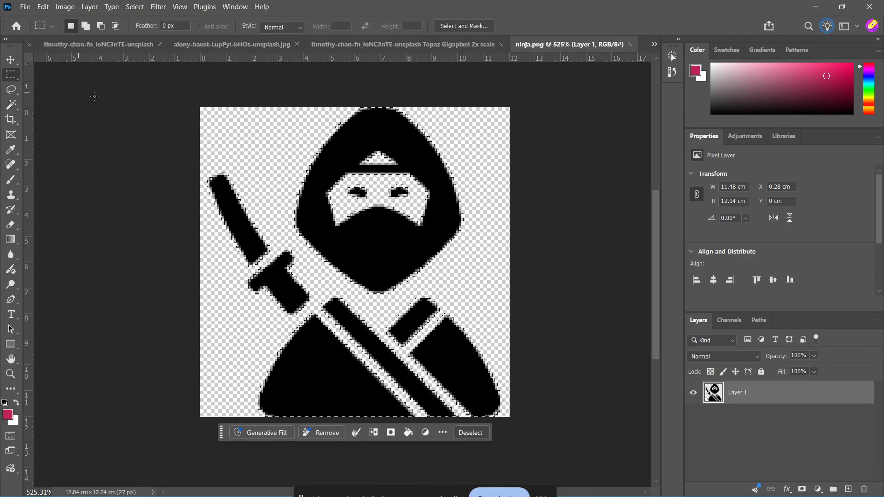
right_click(357, 138)
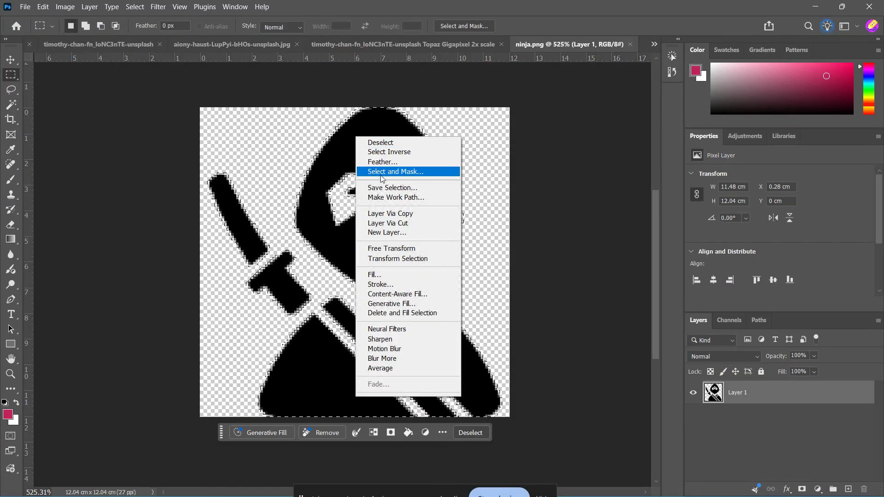
click(400, 198)
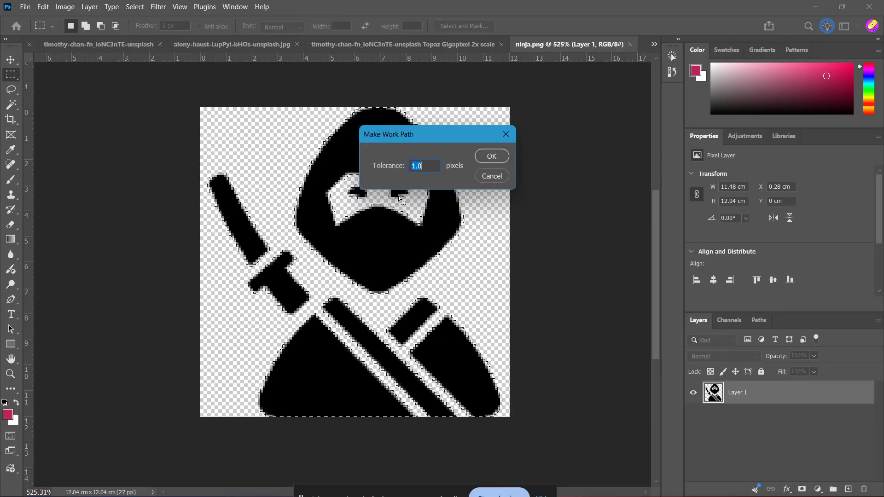
drag(515, 145, 570, 152)
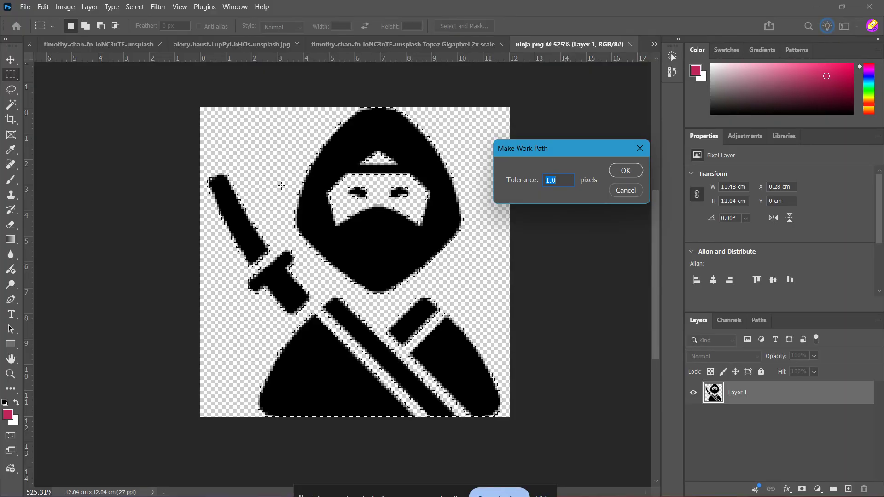
click(559, 182)
click(614, 172)
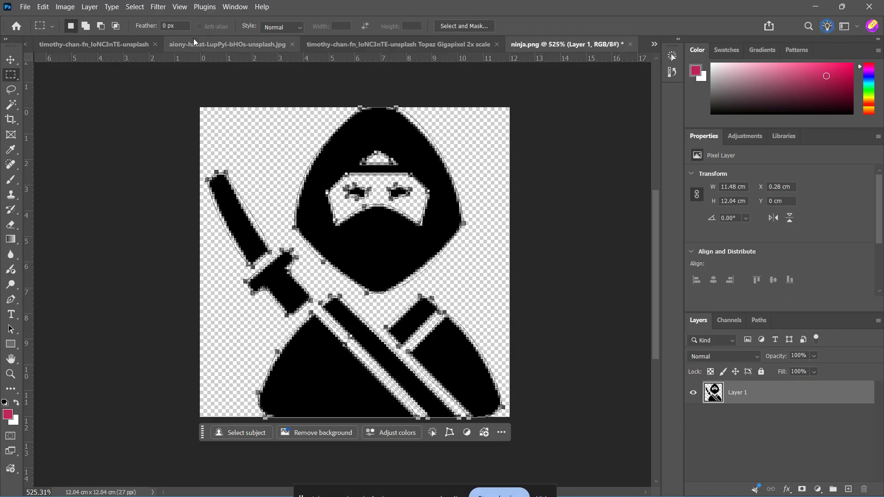
Add a Solid Color fill layer shaped by the work path, using HKS 97 Z from the HKS Z Process color book.
click(93, 5)
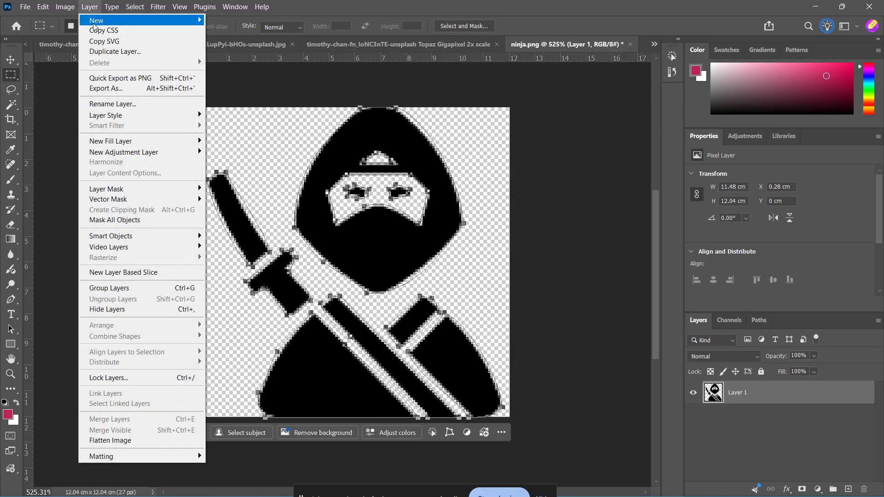
mouse_move(162, 142)
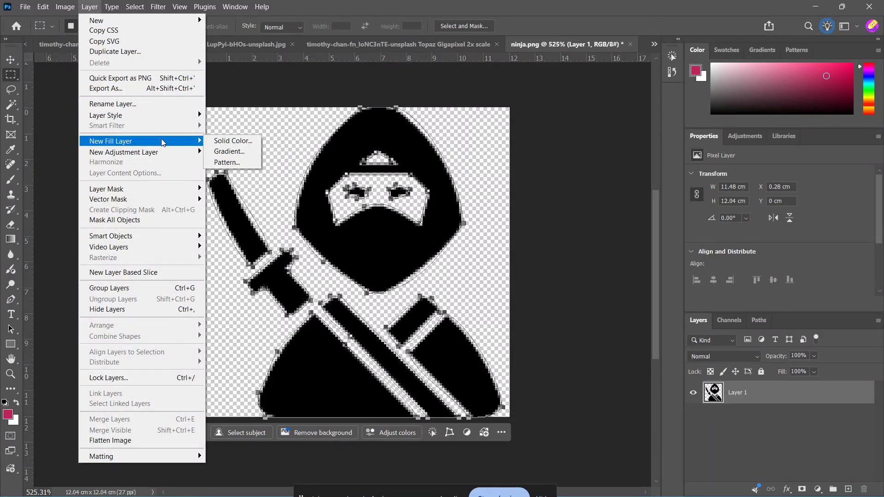
click(218, 141)
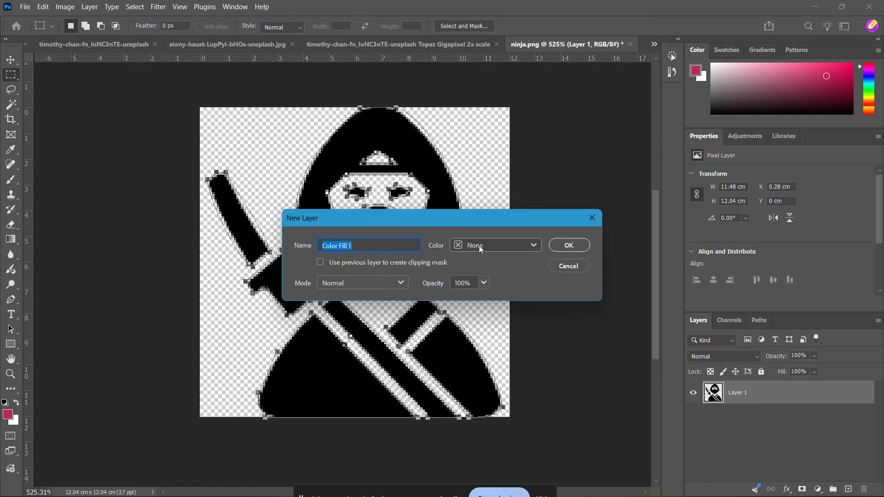
click(553, 245)
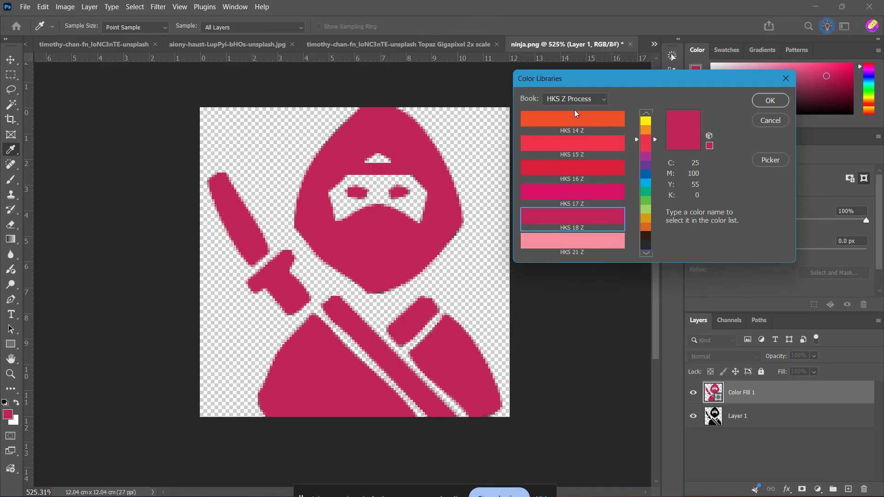
click(646, 243)
click(574, 228)
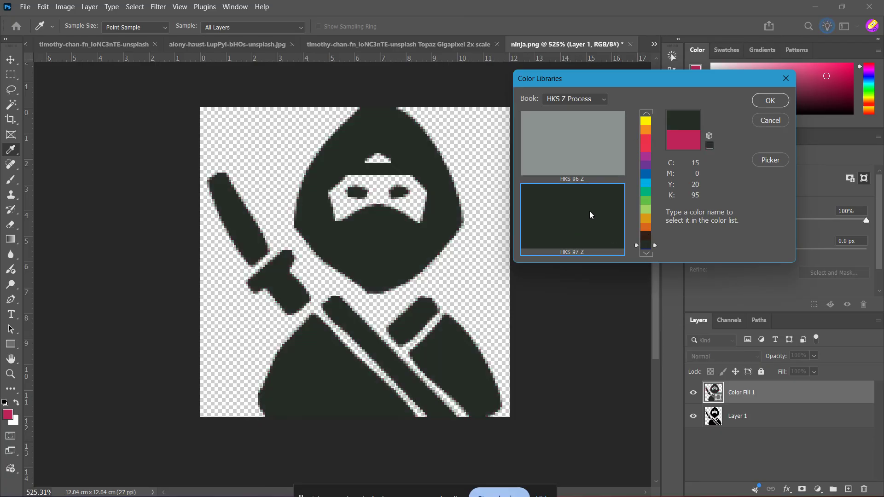
scroll(589, 211, down, 1)
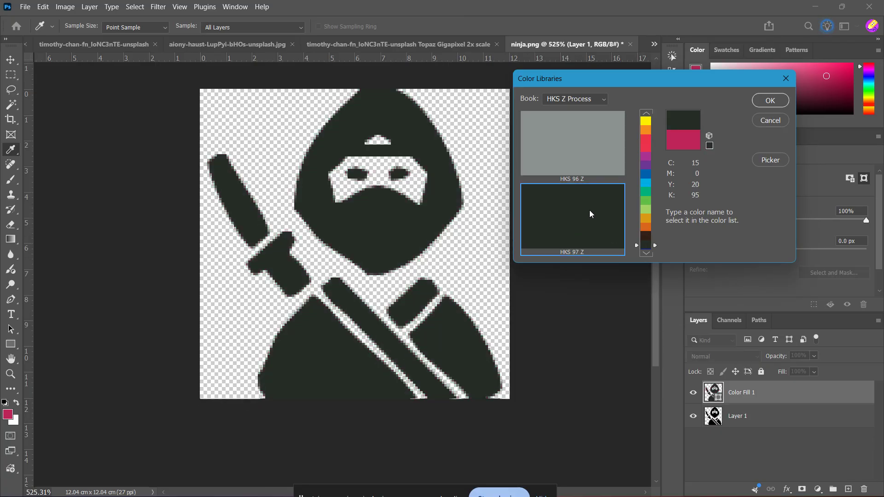
click(770, 100)
key(m)
scroll(567, 233, up, 1)
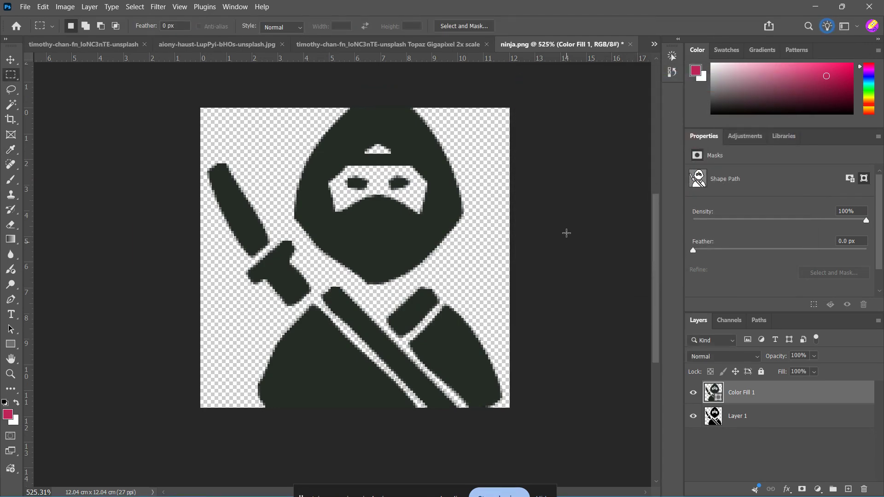
scroll(566, 233, up, 1)
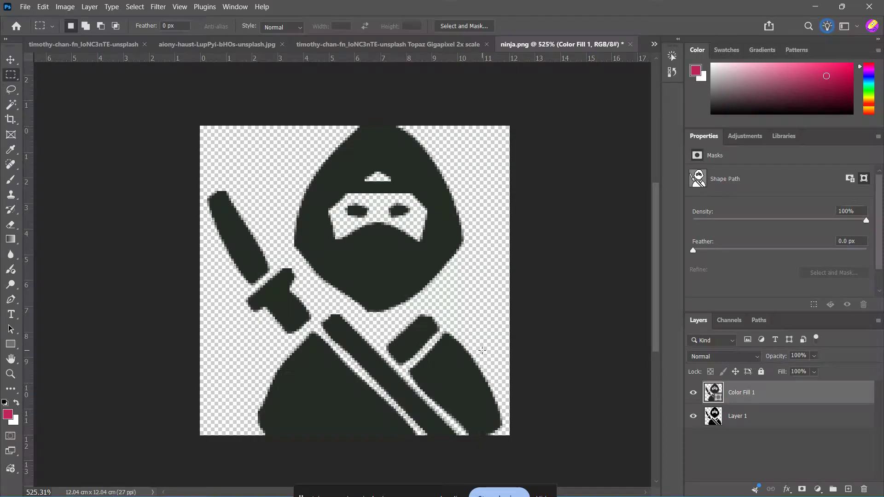
scroll(297, 357, right, 1)
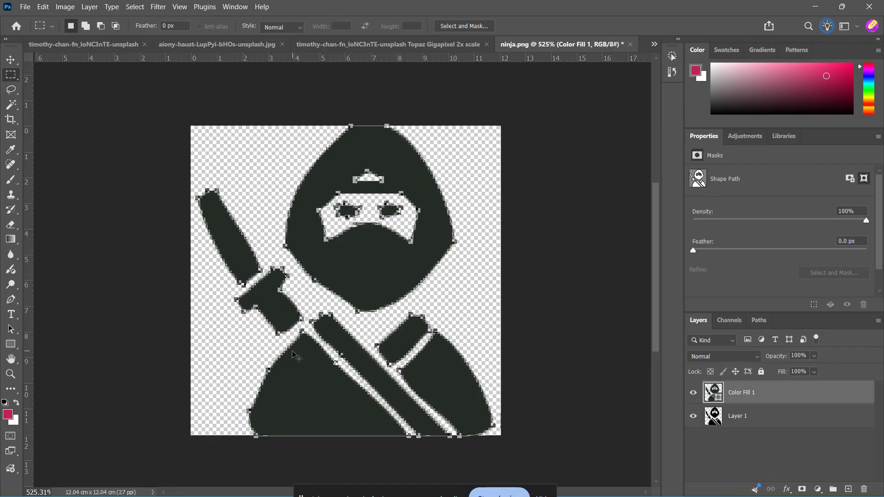
scroll(297, 358, left, 1)
scroll(344, 330, down, 3)
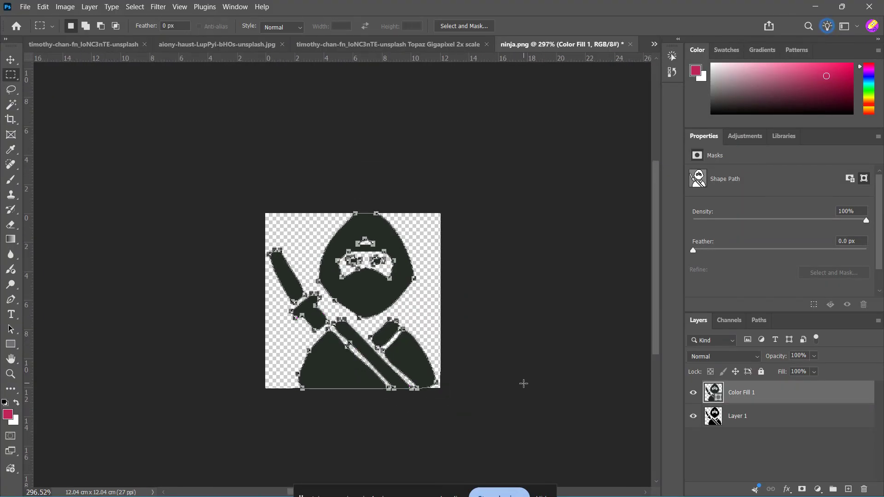
Feather the shape path mask of the color fill layer by 95.1 px.
key(v)
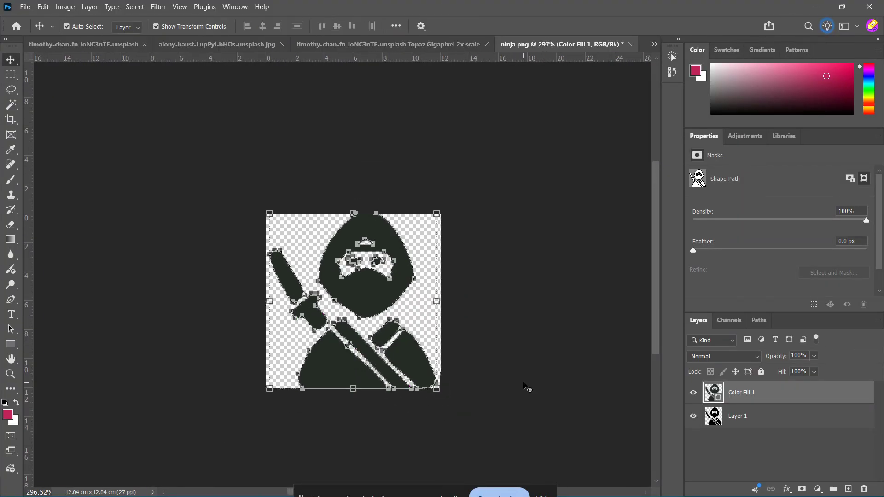
click(747, 426)
click(761, 404)
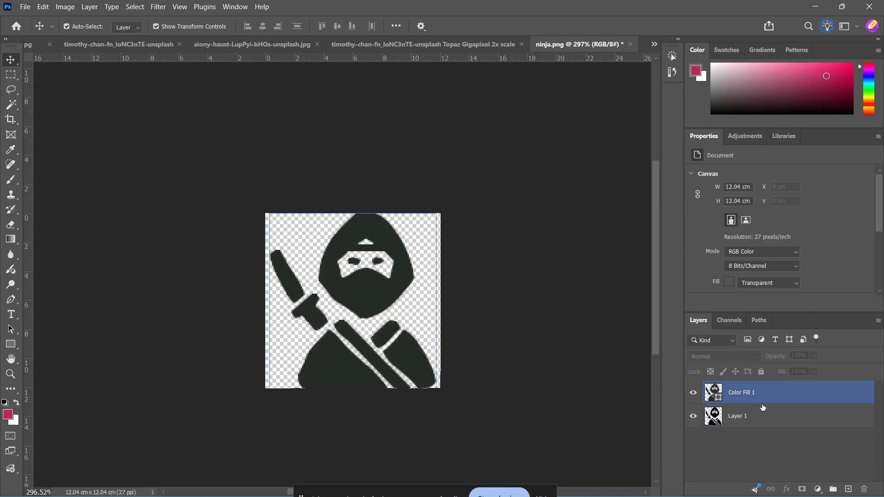
click(758, 417)
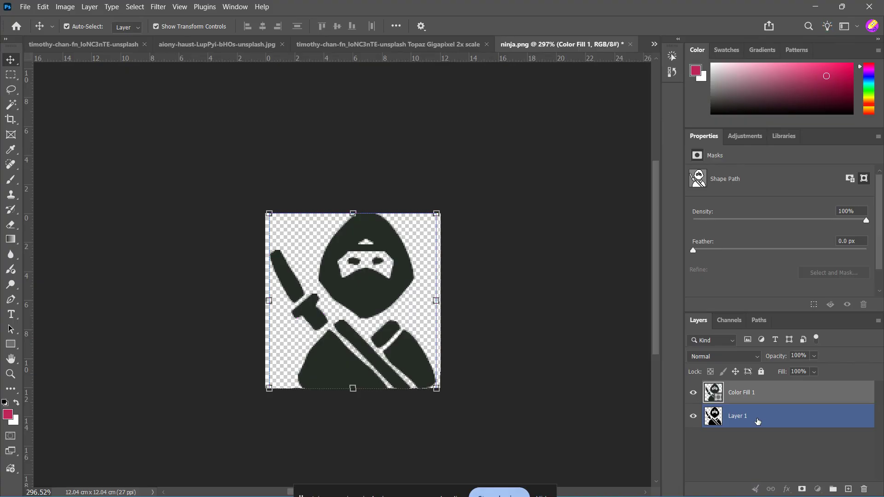
click(773, 401)
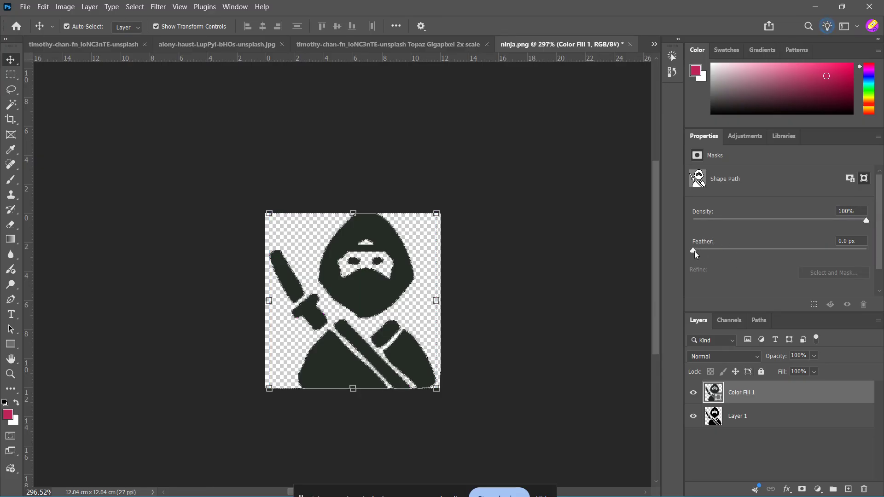
drag(694, 251, 804, 256)
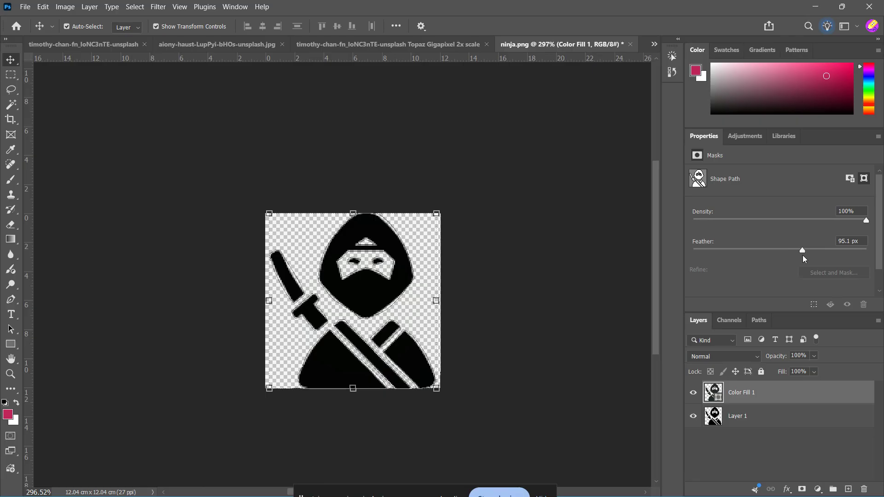
click(559, 350)
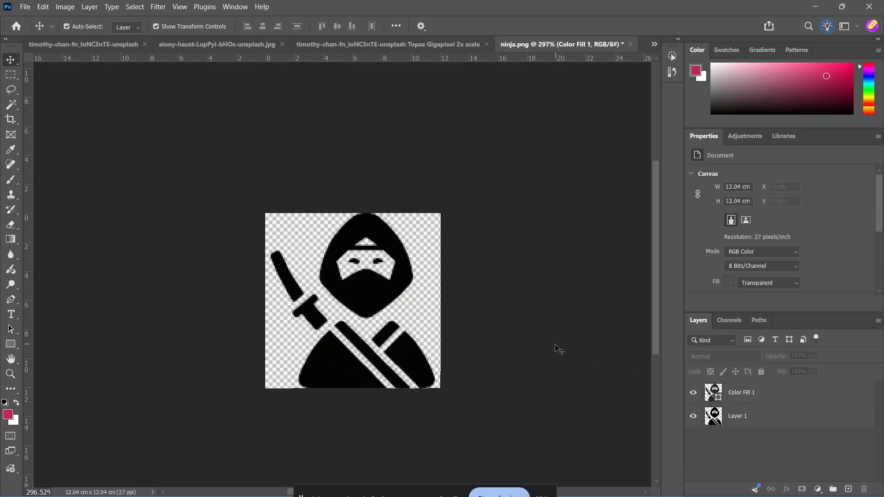
Raise the feather of the color fill layer's shape path mask to 1000.0 px and deselect the layer.
click(360, 318)
scroll(359, 318, up, 2)
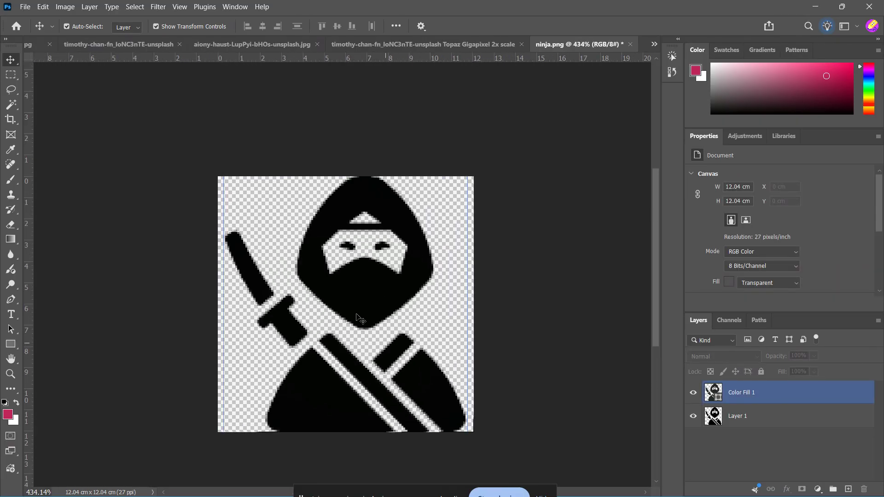
scroll(359, 317, down, 2)
click(765, 393)
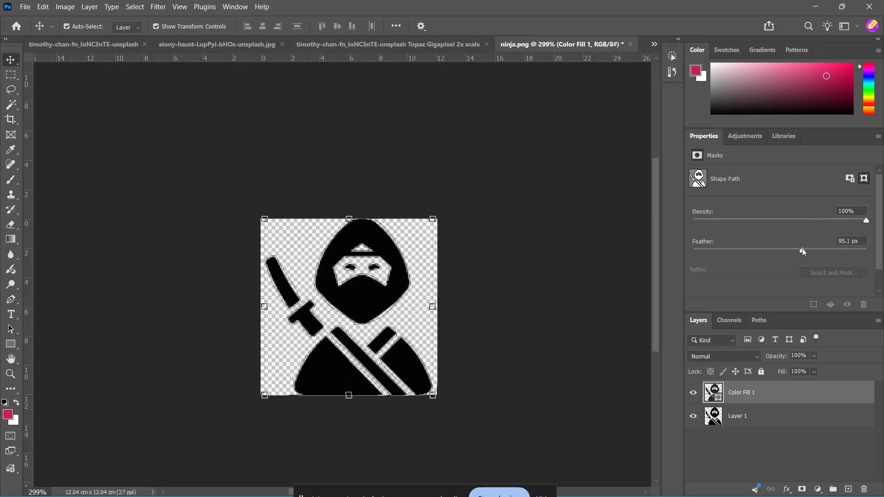
drag(802, 250, 869, 260)
click(504, 297)
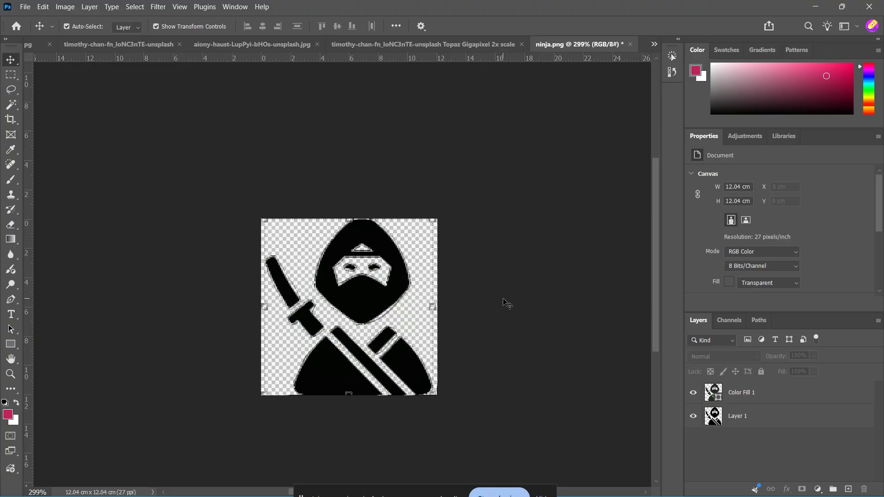
click(768, 402)
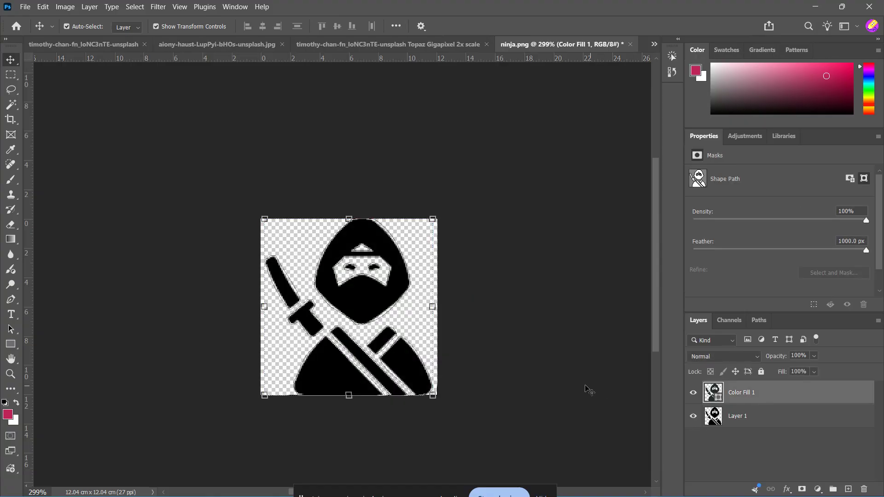
click(538, 381)
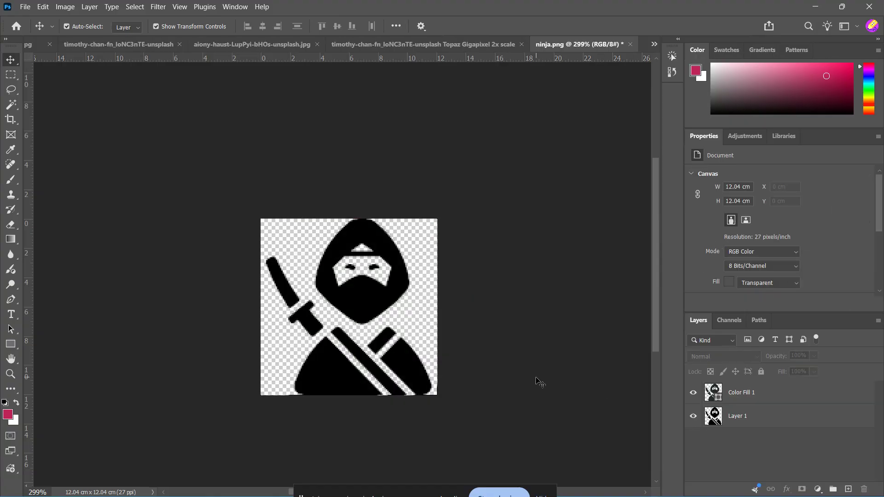